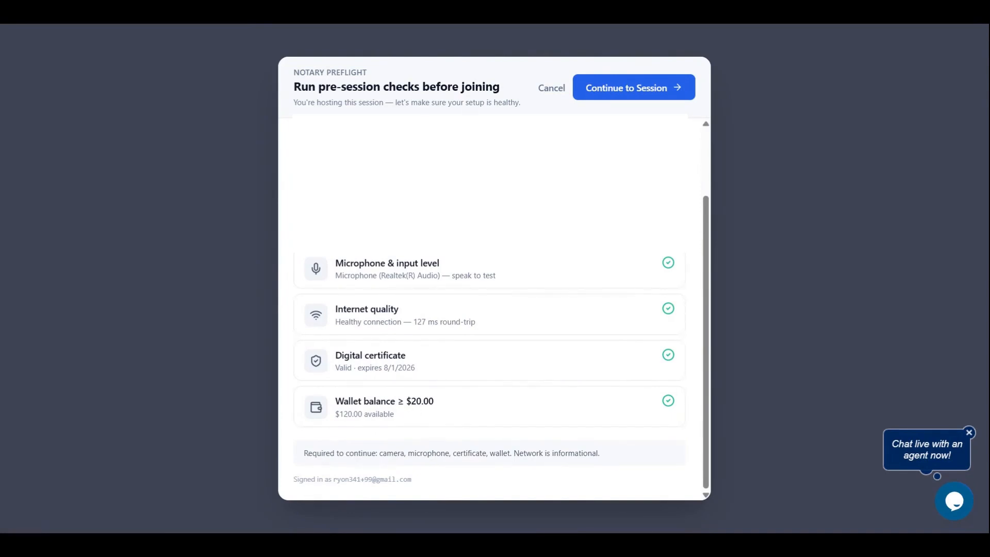
Continue from the preflight checks into the session and turn the camera off
left_click(638, 88)
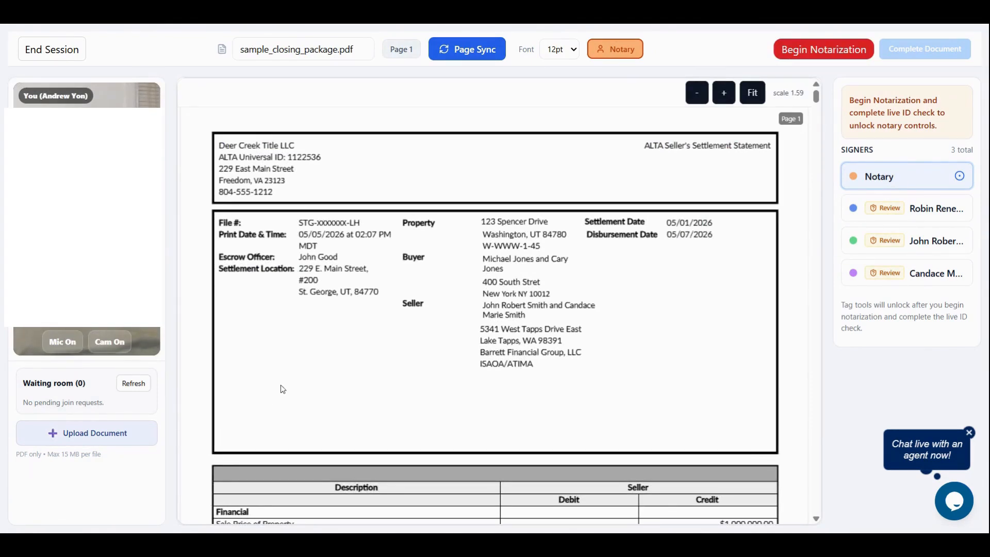
left_click(117, 347)
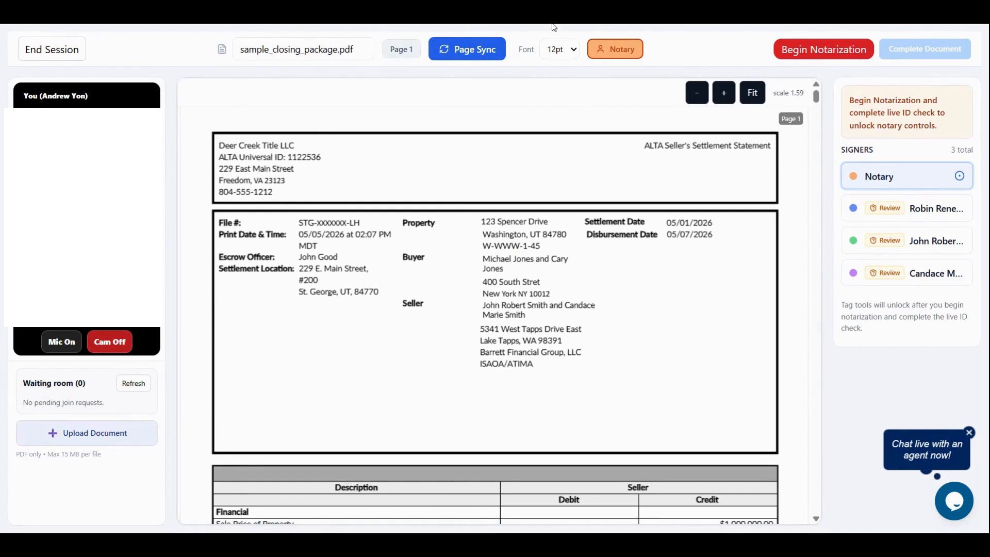
Begin notarization and confirm starting the notarial recording
left_click(818, 46)
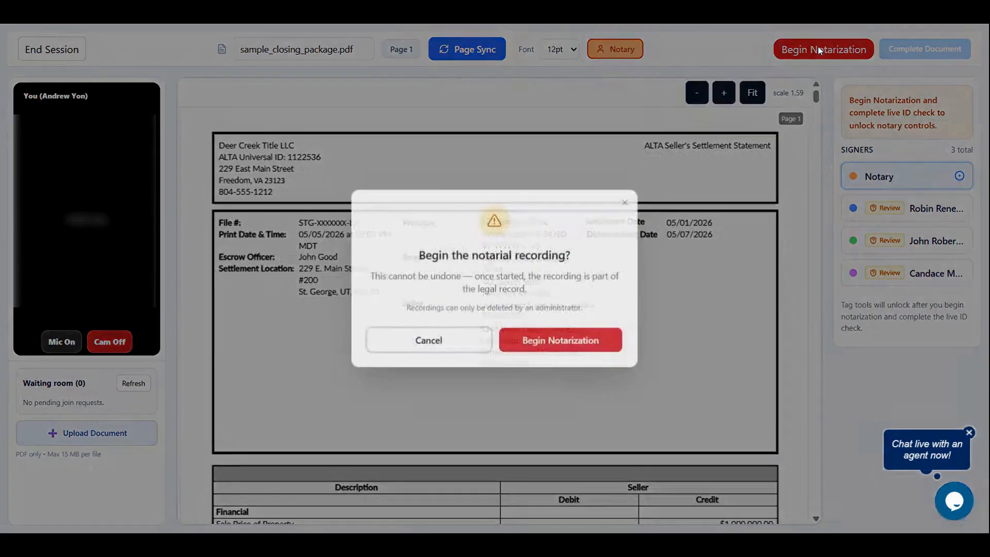
left_click(511, 343)
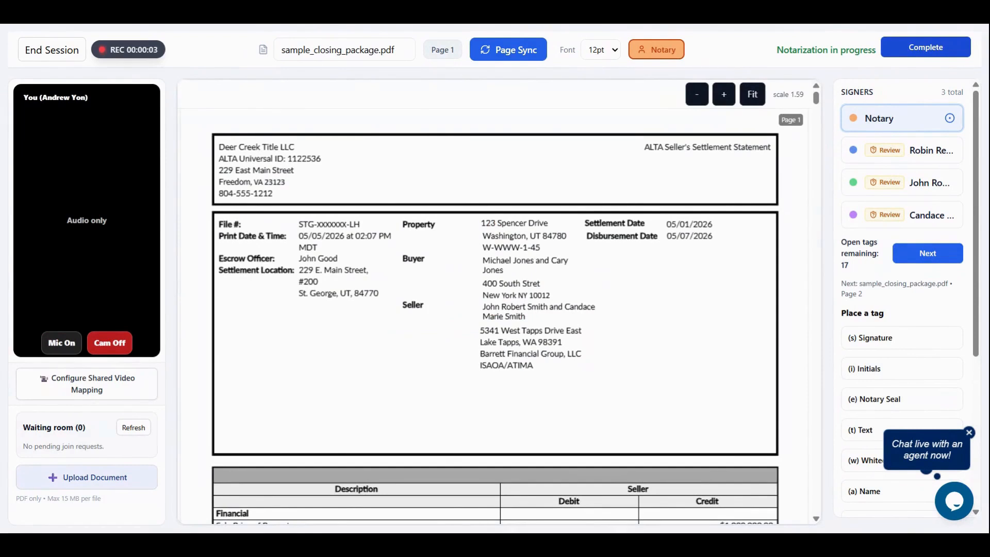
Browse the tag tools and cycle through each signer while examining the settlement statement
scroll(861, 260, "down", 2)
scroll(863, 261, "down", 2)
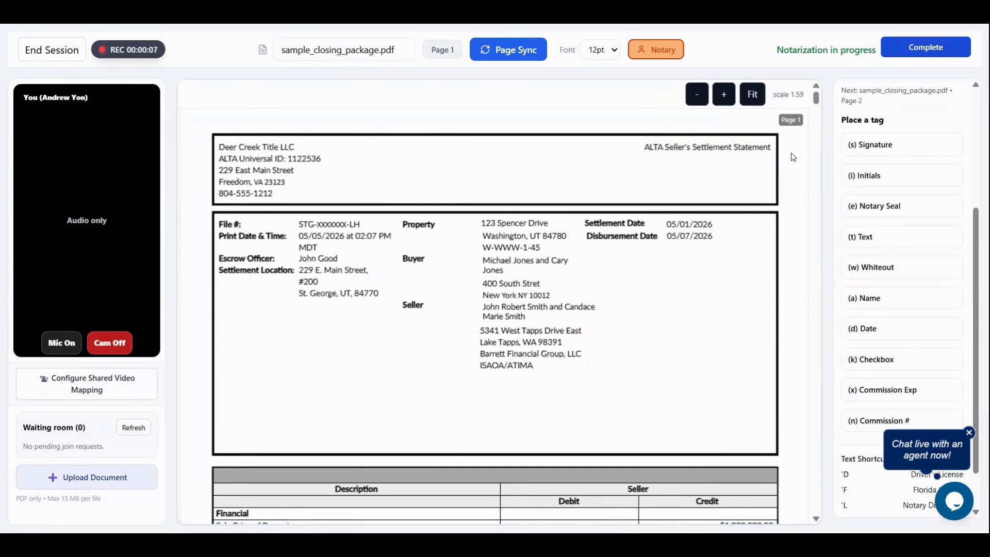
scroll(882, 158, "up", 4)
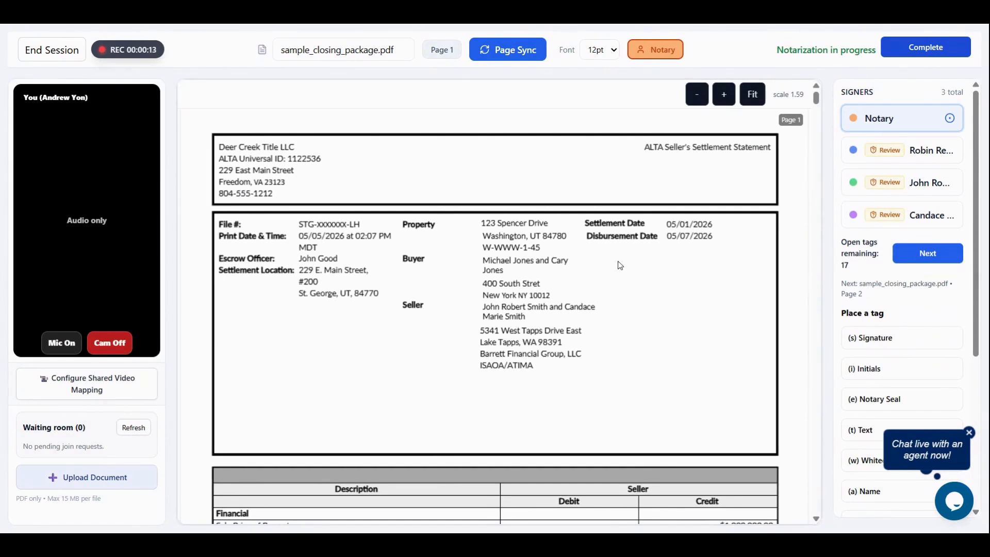
key("Tab")
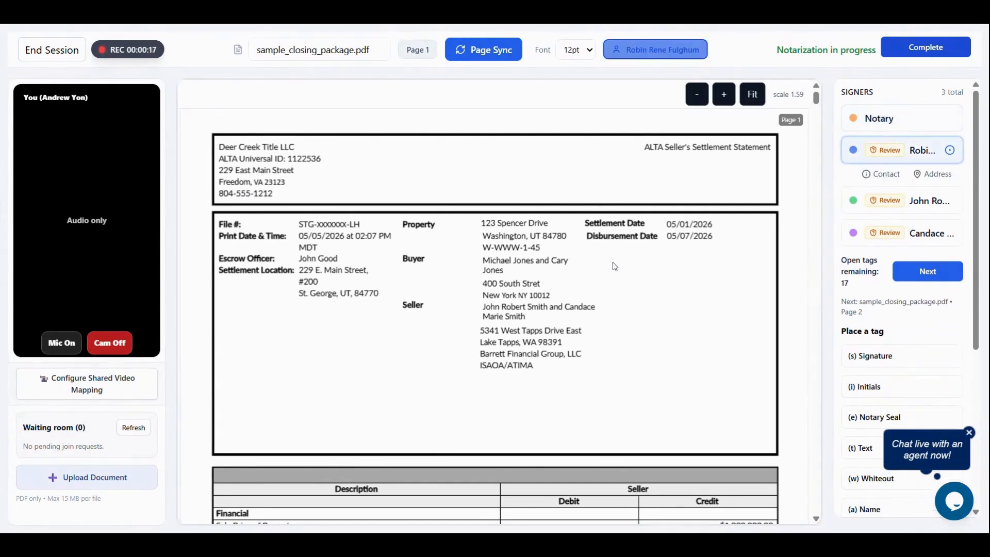
key("Tab")
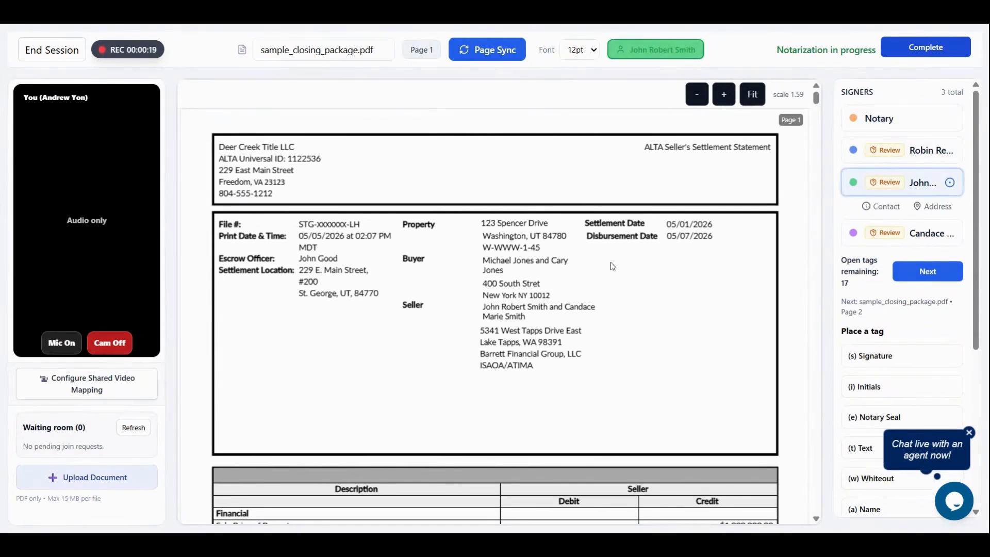
key("Tab")
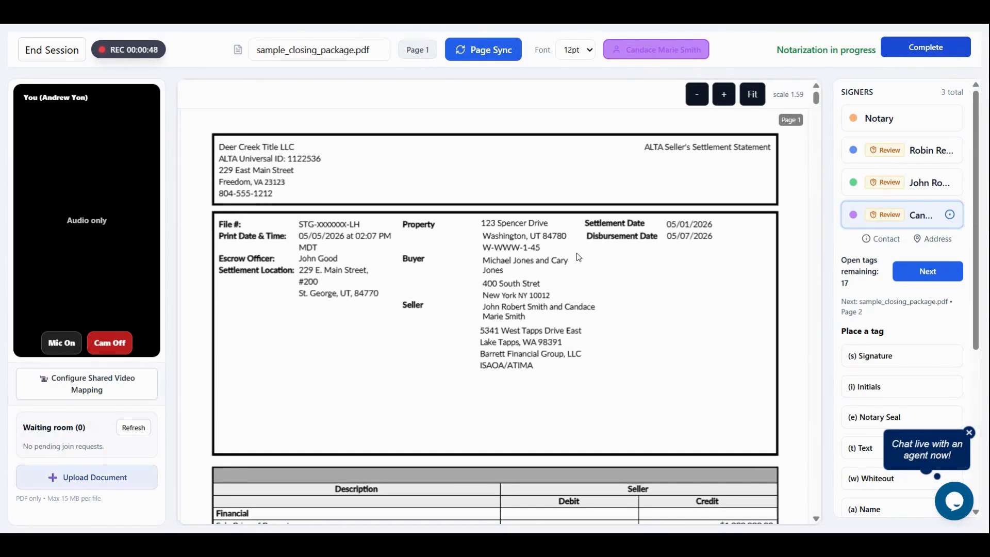
scroll(499, 247, "down", 3)
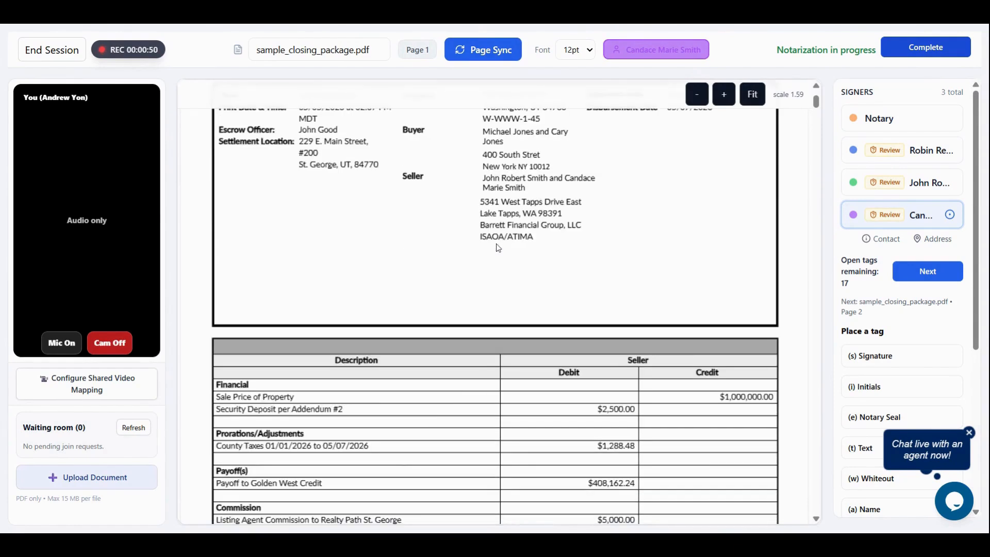
scroll(469, 220, "up", 3)
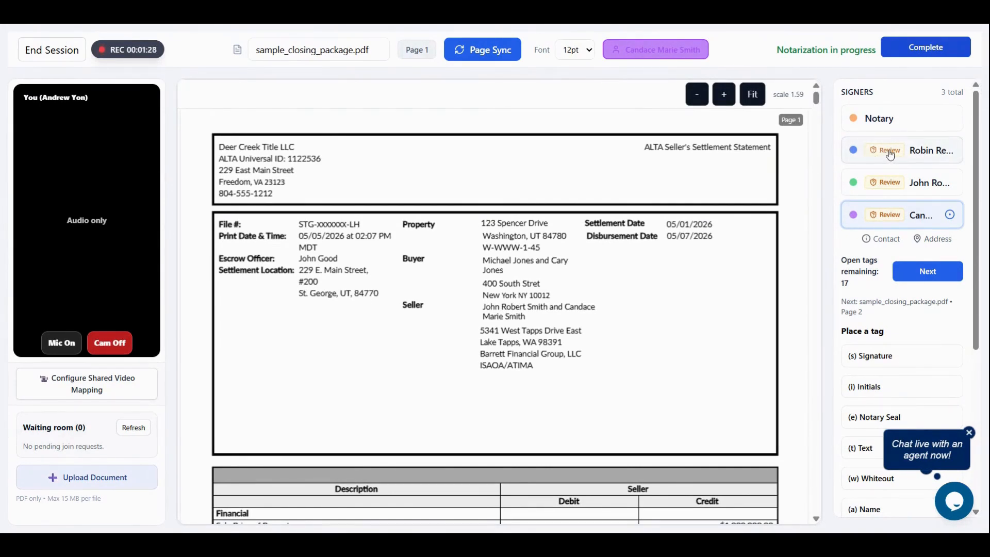
Open the first signer's ID verification review and approve the ID
left_click(890, 154)
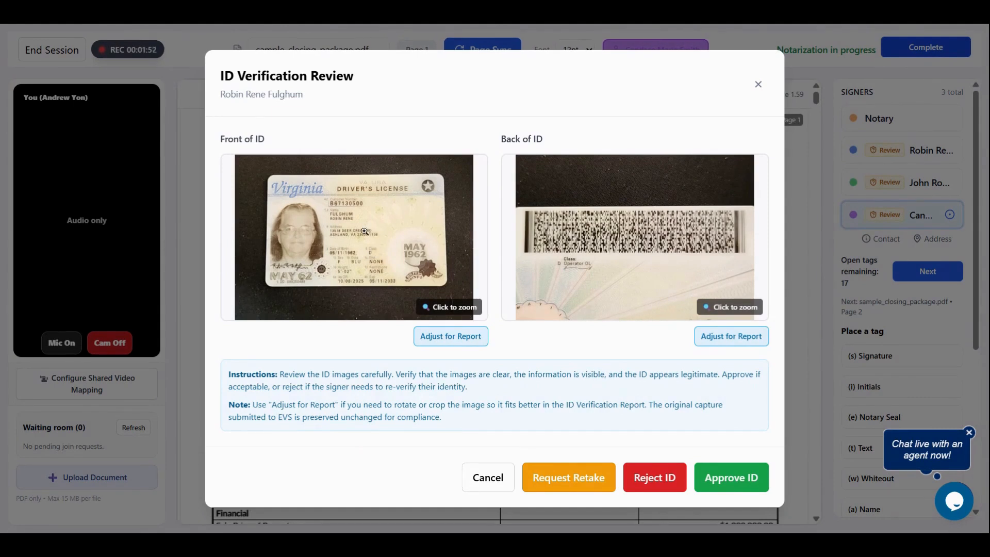
left_click(738, 485)
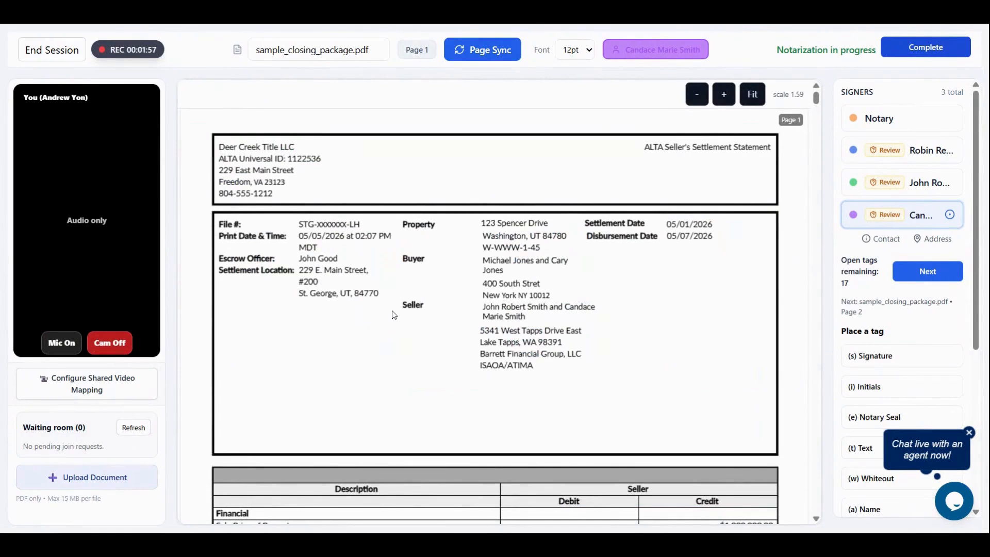
Select the first signer, open their address details, and save the address
left_click(923, 151)
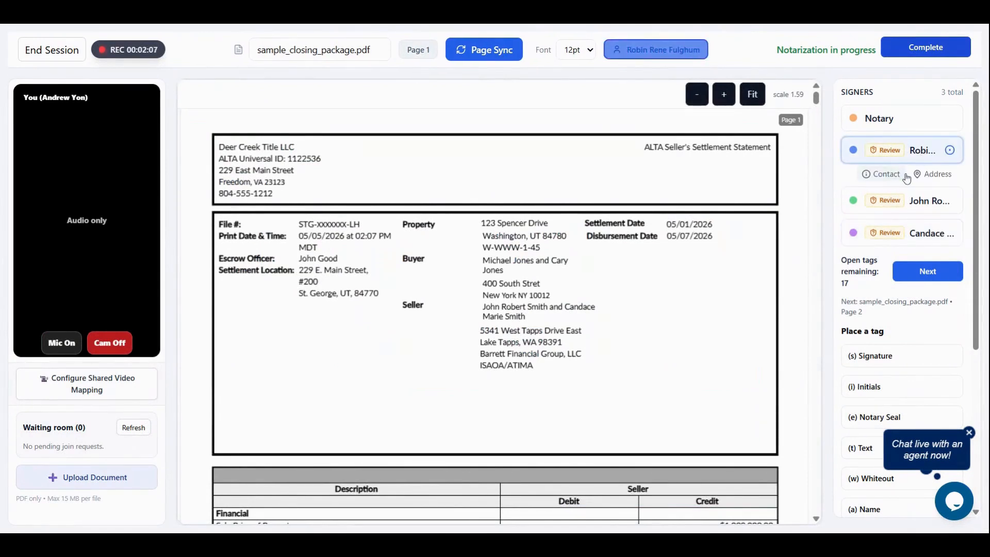
left_click(936, 174)
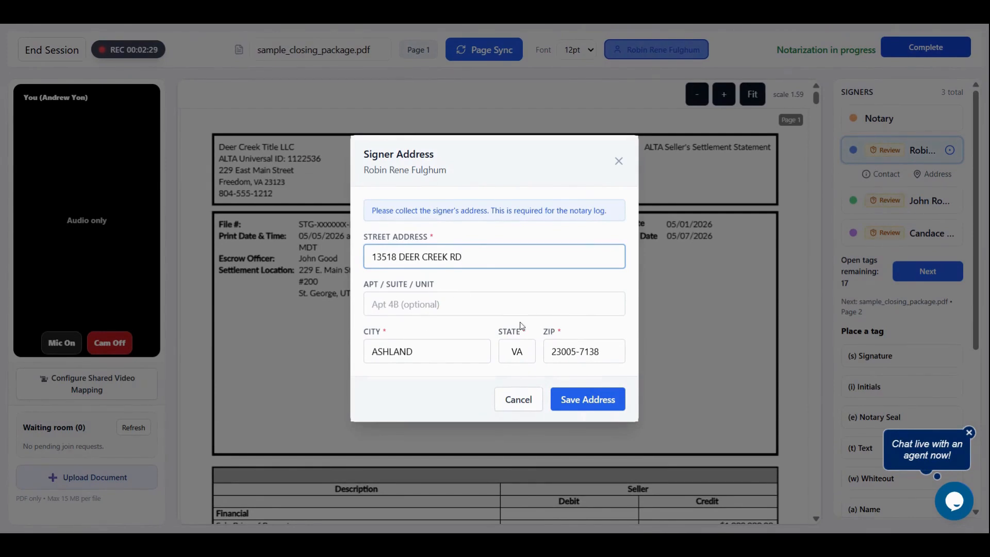
left_click(577, 401)
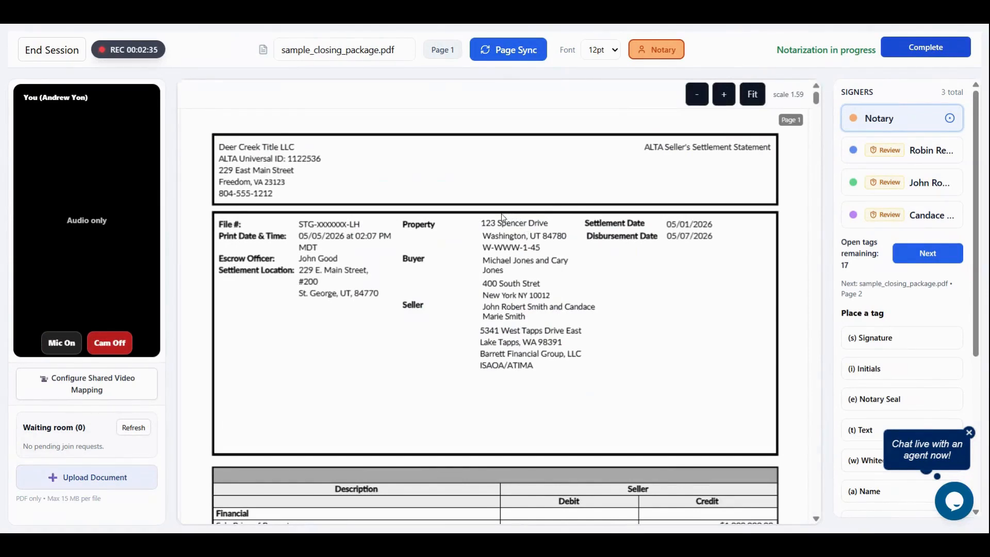
On the Signature Addendum page, fill the date tags for the second and third signers
scroll(498, 214, "down", 3)
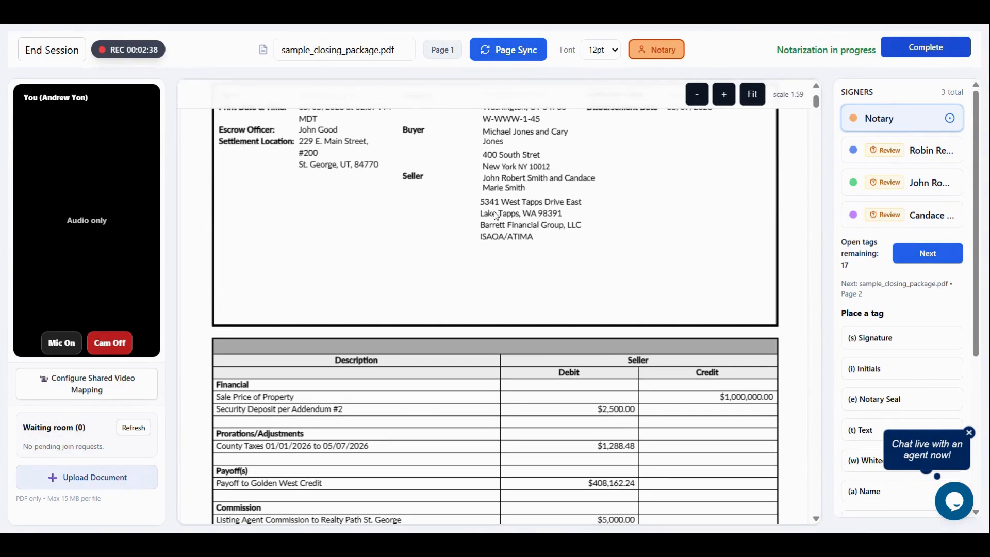
scroll(494, 212, "down", 12)
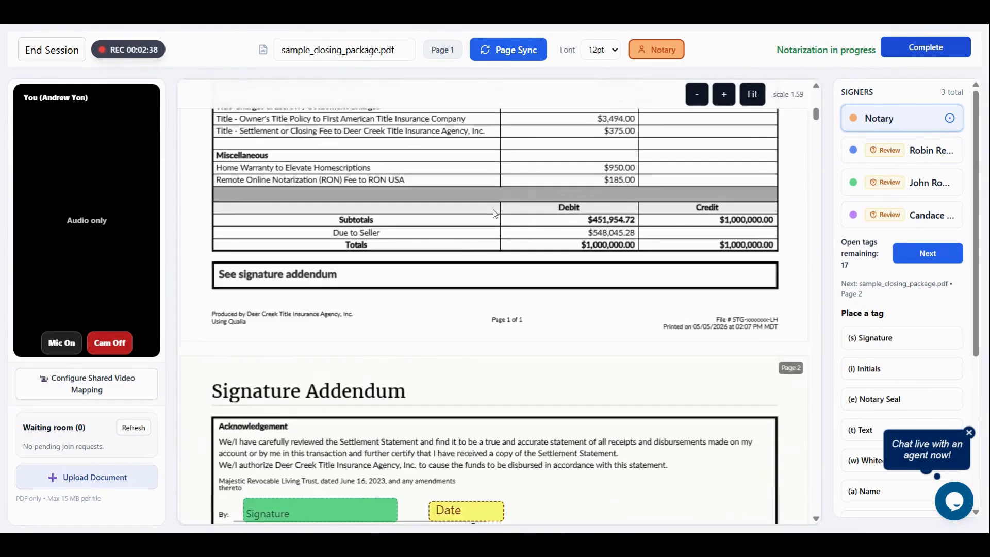
scroll(492, 215, "down", 1)
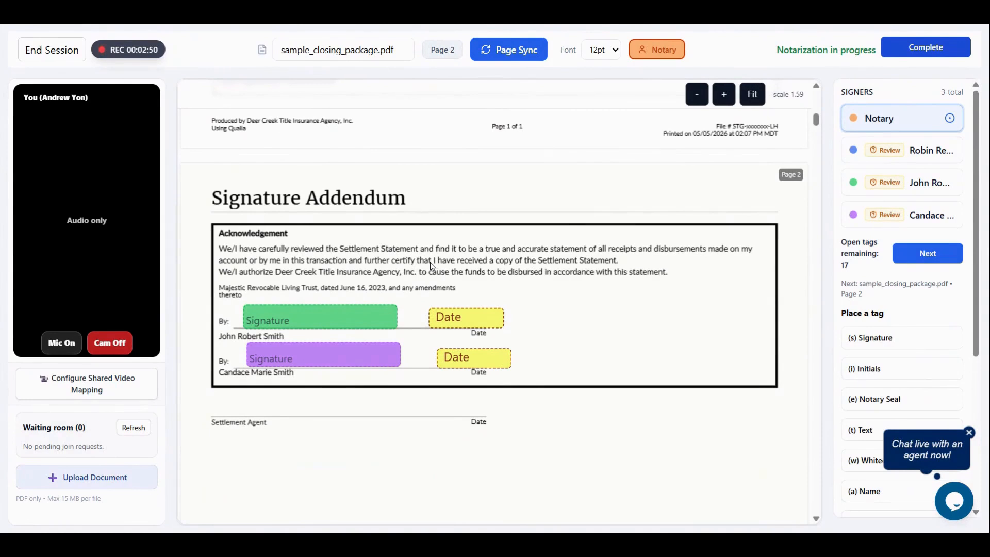
key("2")
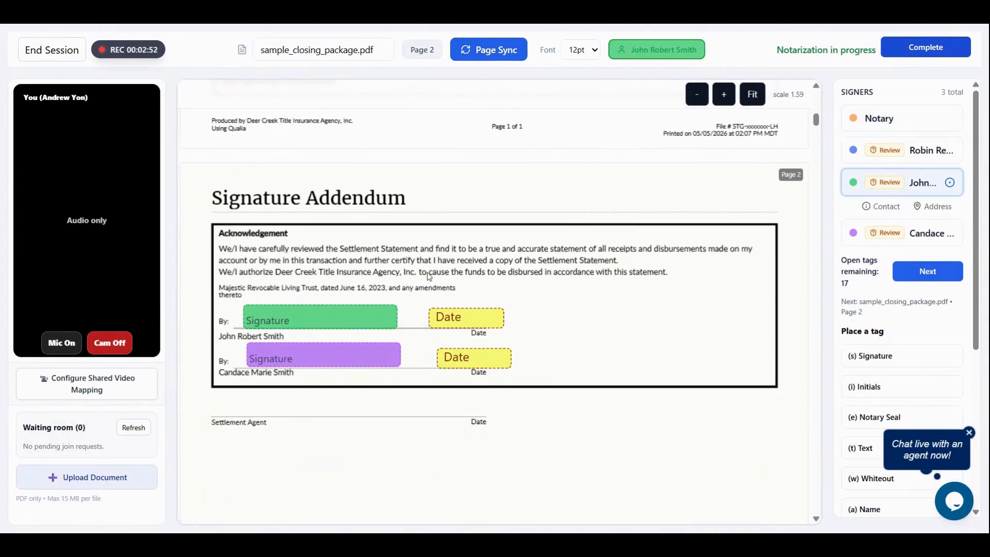
left_click(484, 323)
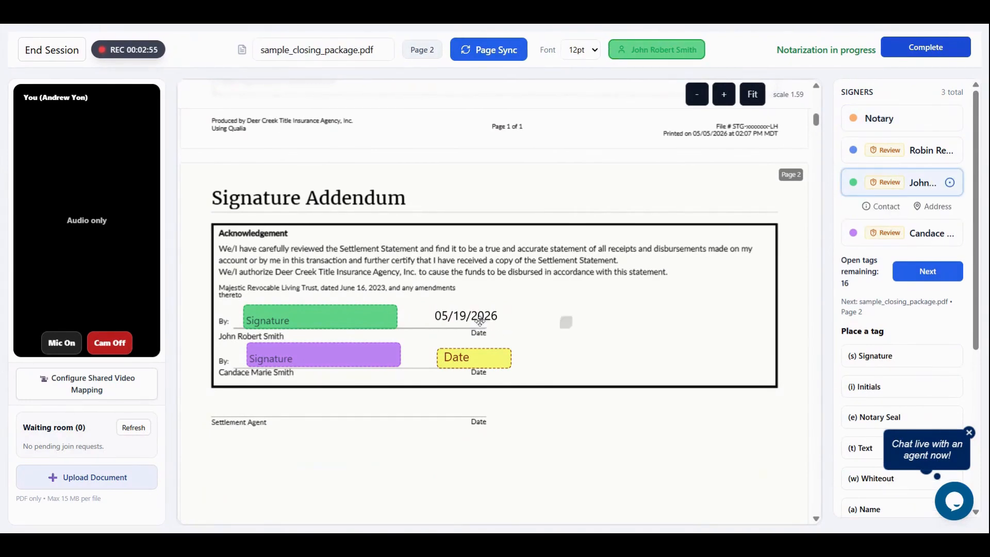
left_click(444, 360)
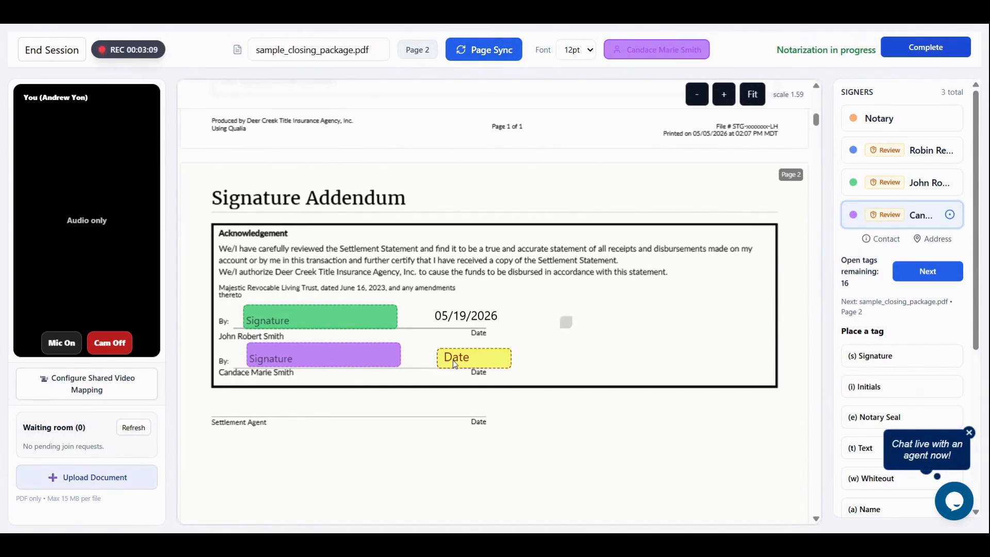
left_click(485, 359)
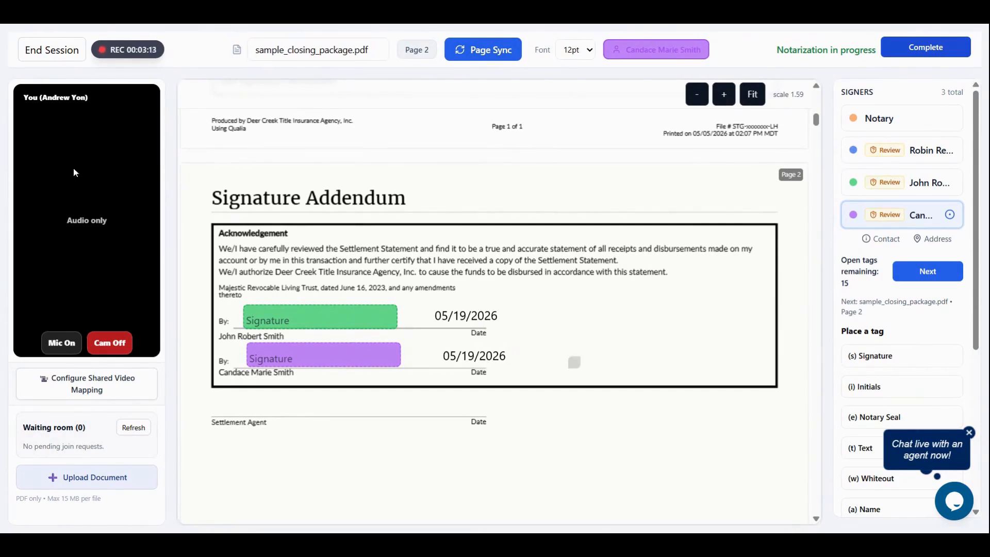
Go to page 15 and apply the notary signature on the Notary Public line
scroll(434, 246, "down", 10)
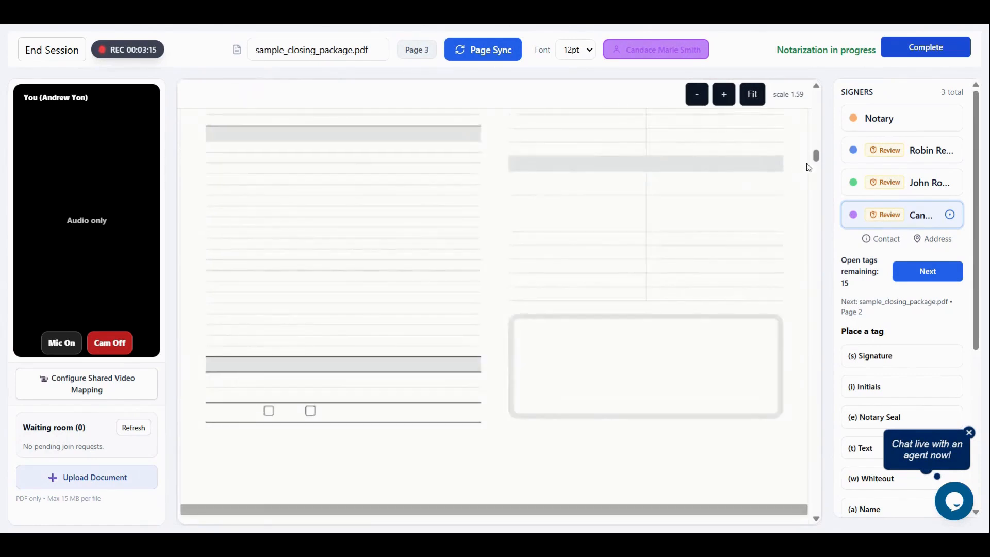
left_click_drag(815, 156, 796, 446)
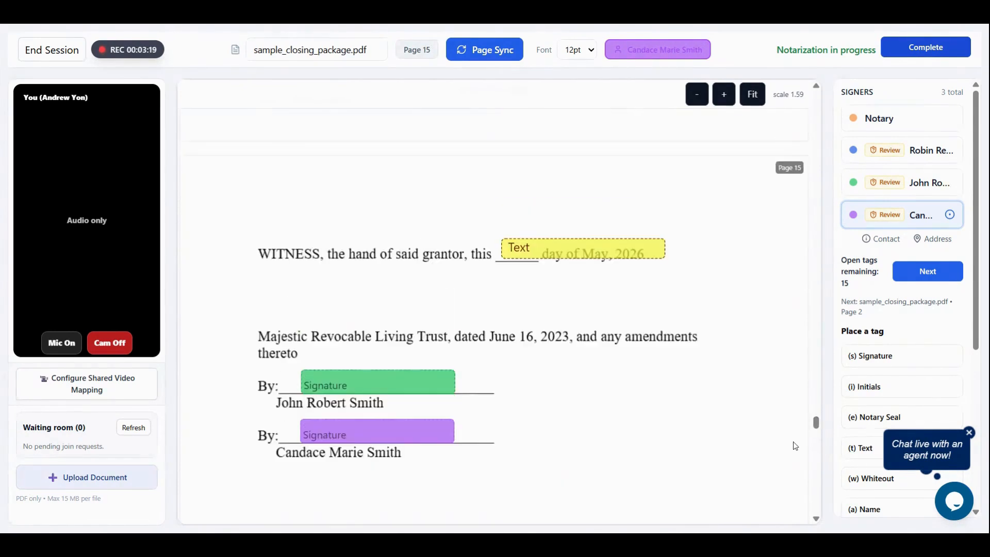
scroll(782, 435, "down", 6)
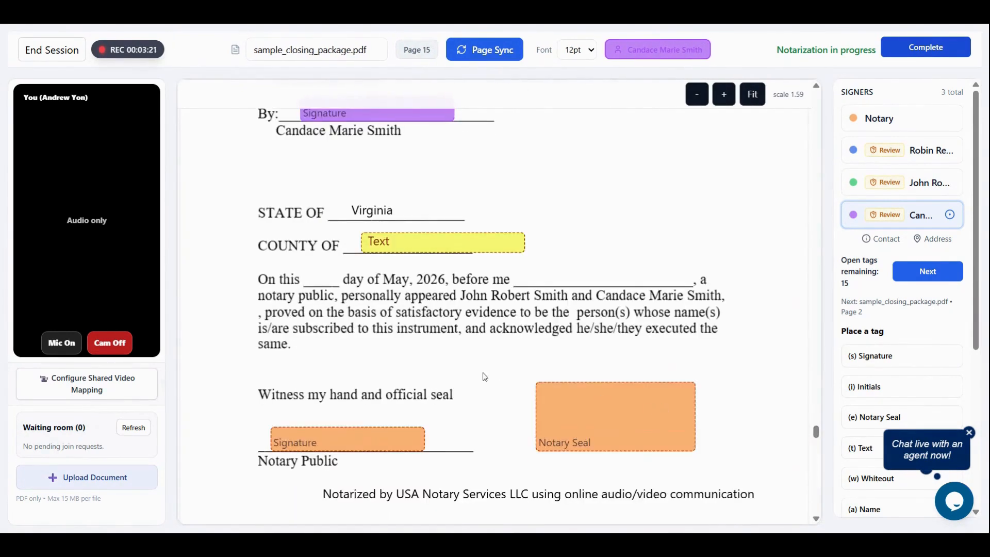
scroll(433, 334, "up", 4)
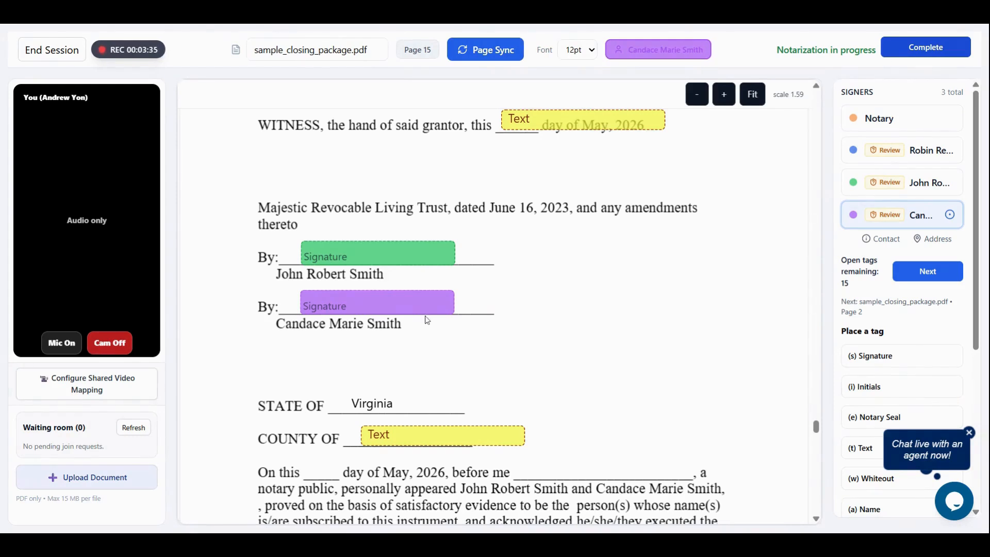
scroll(425, 320, "down", 1)
scroll(413, 367, "down", 2)
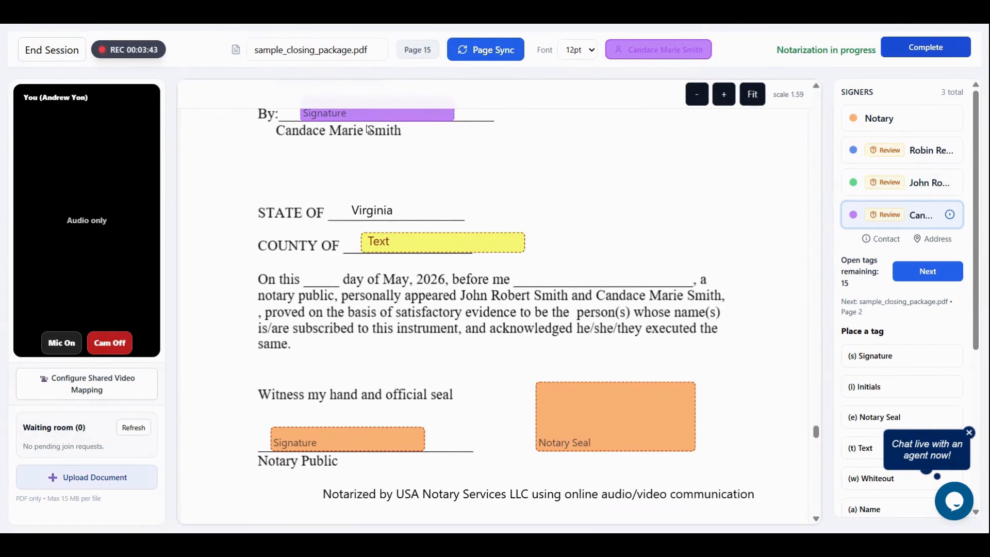
left_click(311, 440)
Apply the notary seal for the second and third signers with the Acknowledgment notarization type
left_click(600, 433)
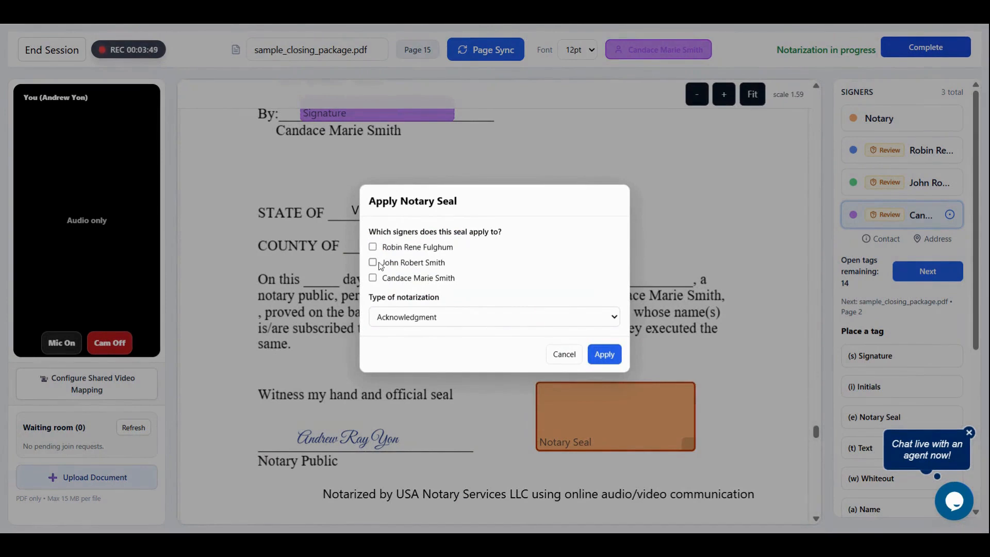
left_click(373, 262)
left_click(373, 278)
left_click(462, 322)
left_click(604, 354)
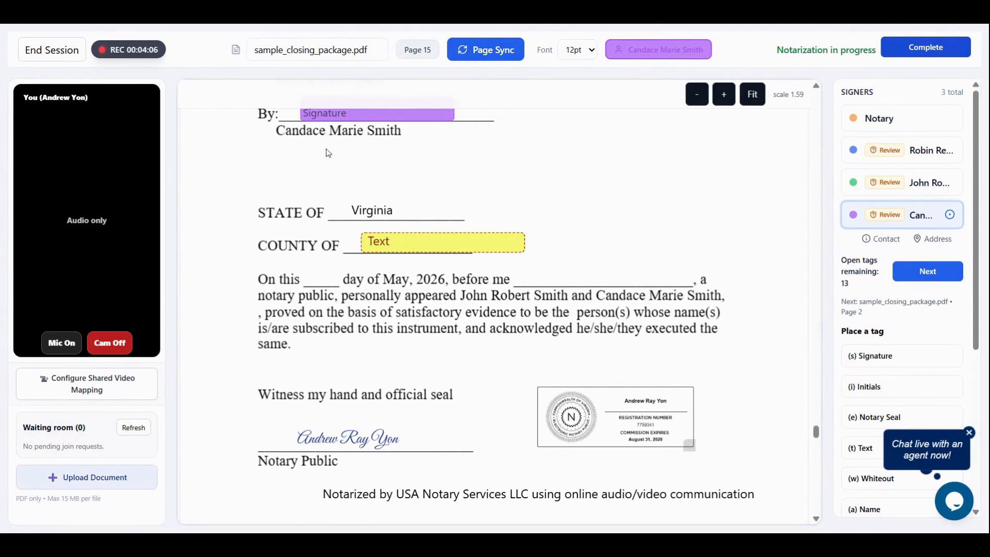
Review the signed and sealed notarial certificate on page 15
scroll(328, 159, "up", 4)
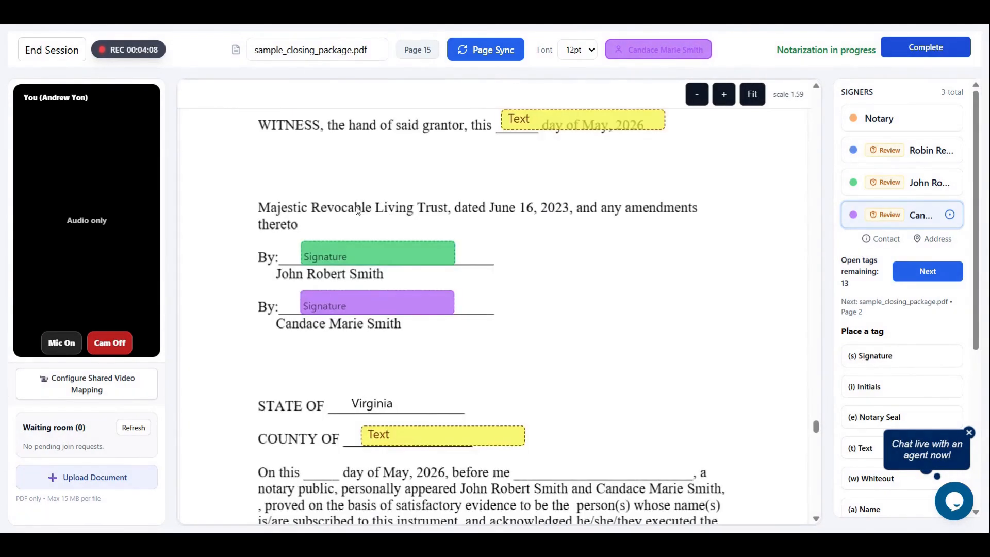
scroll(361, 209, "down", 3)
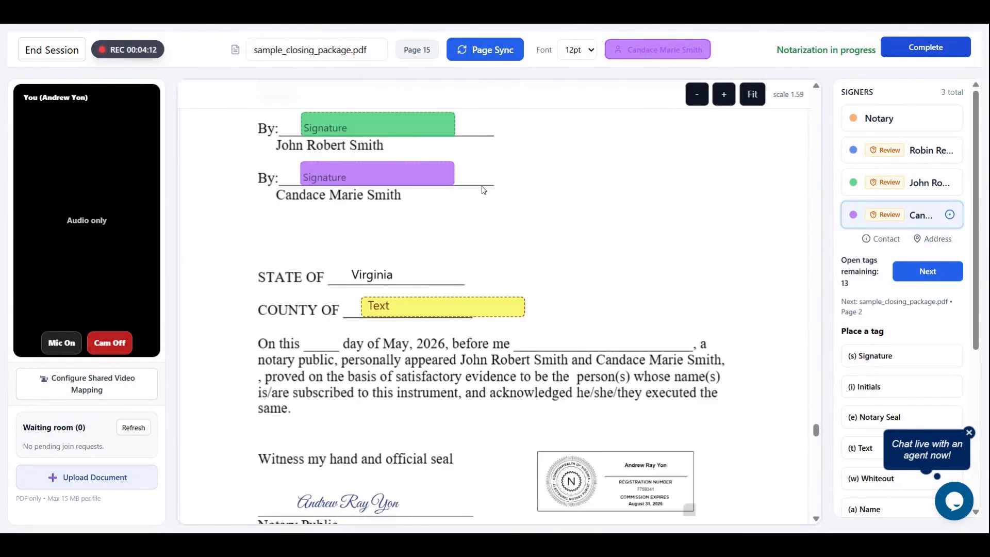
scroll(480, 196, "down", 5)
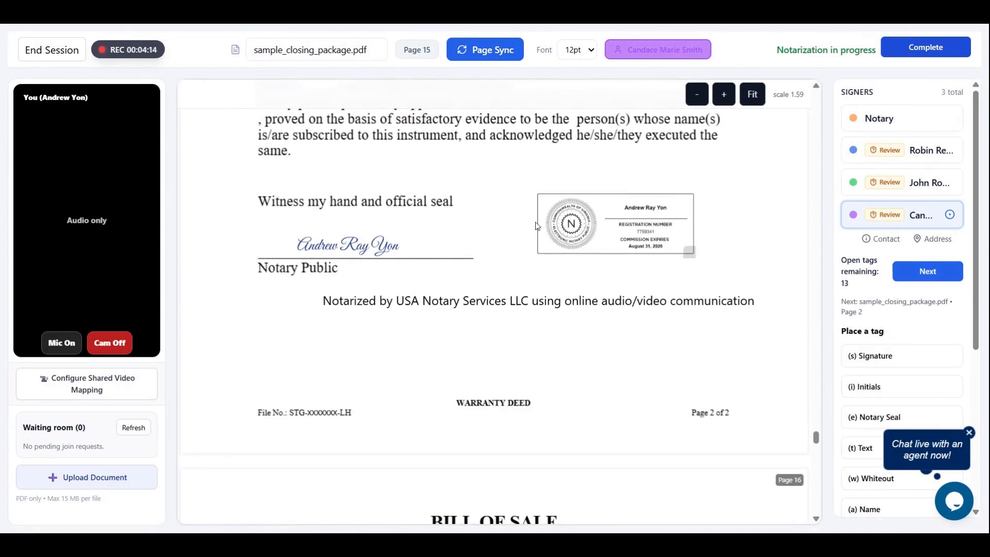